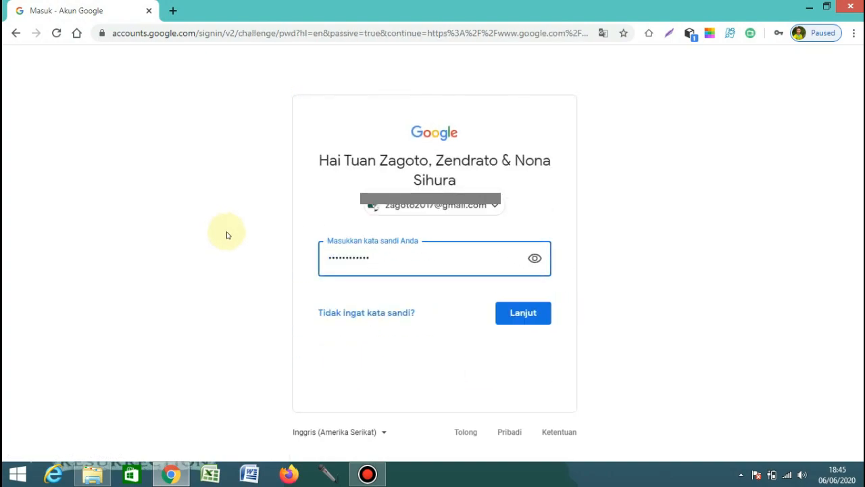
Complete the Google account sign-in and start a new meeting in Google Meet
left_click(527, 316)
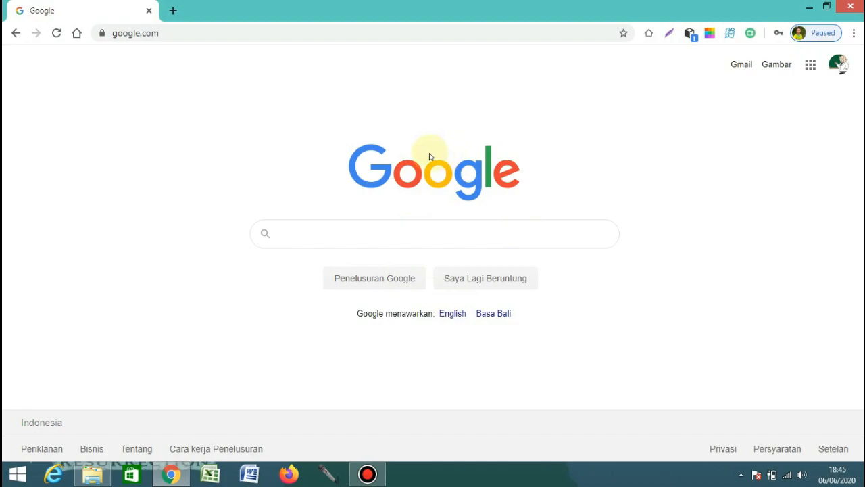
left_click(811, 66)
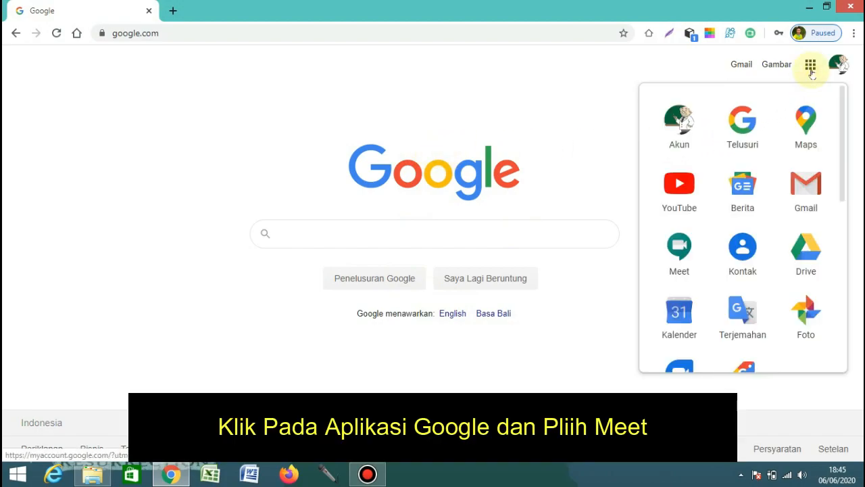
left_click(682, 249)
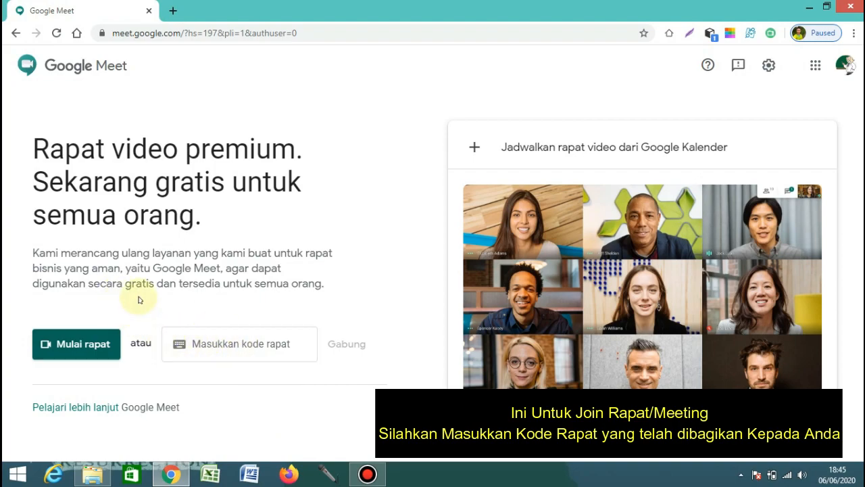
left_click(70, 343)
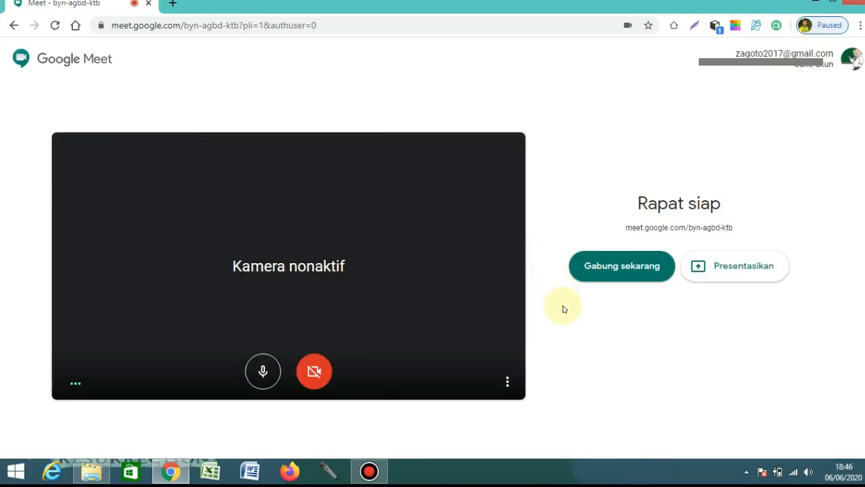
Review the audio, video and general settings of the meeting, including the available cameras, before joining
left_click(508, 383)
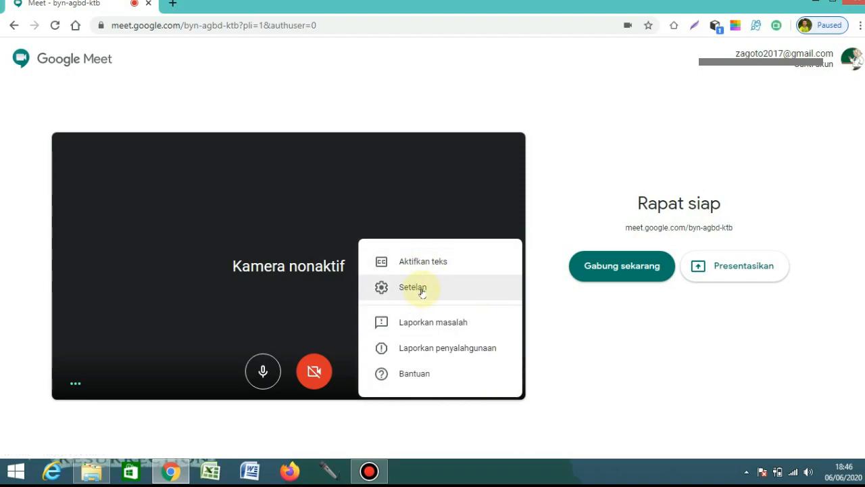
left_click(421, 291)
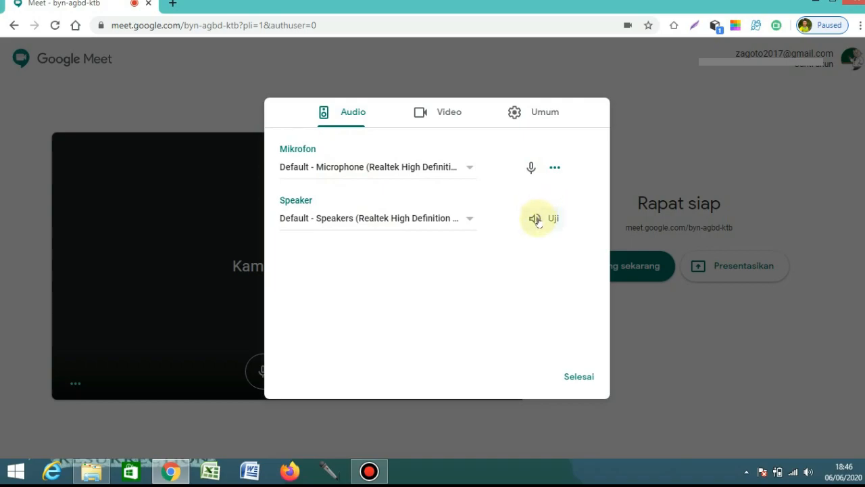
left_click(448, 112)
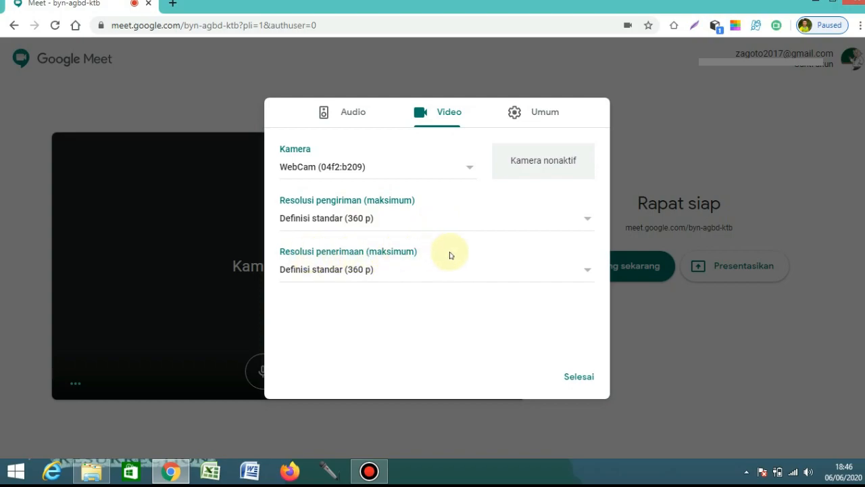
left_click(467, 170)
left_click(466, 170)
left_click(514, 112)
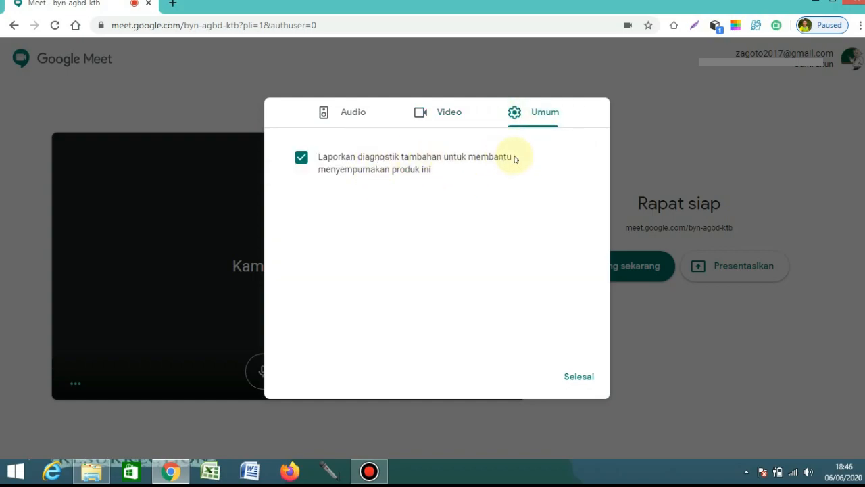
left_click(580, 377)
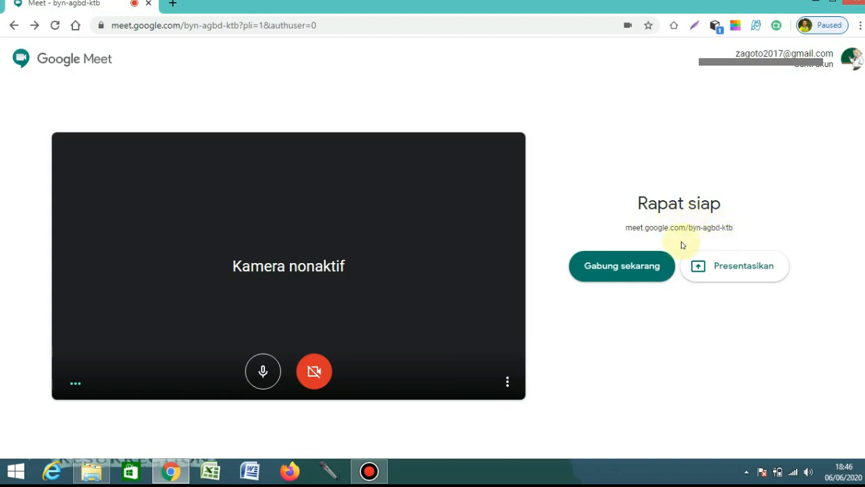
Join the meeting and copy its access info for inviting other participants
left_click(649, 269)
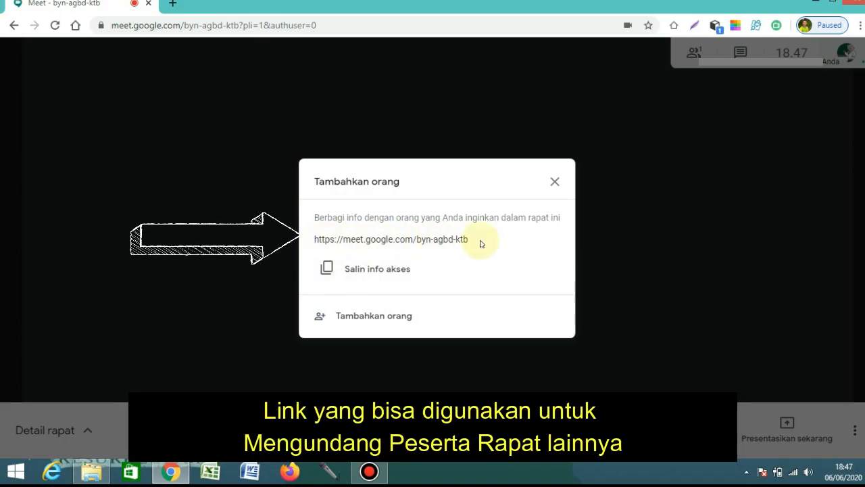
left_click(377, 271)
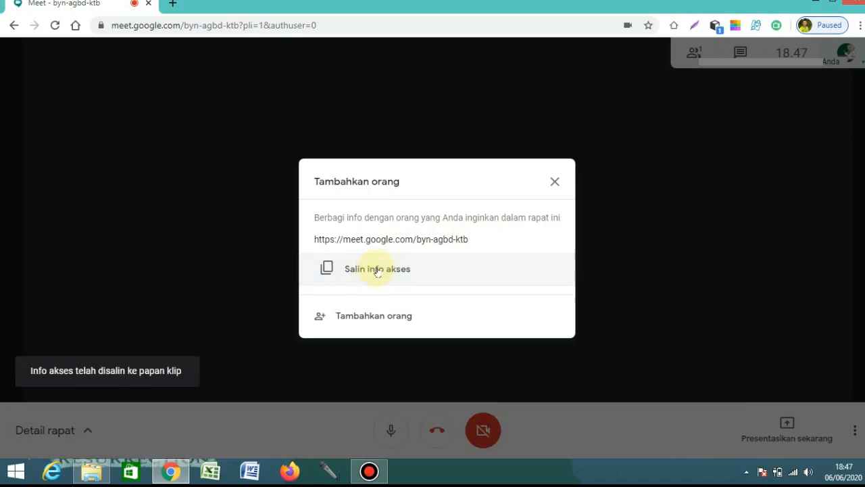
left_click(555, 182)
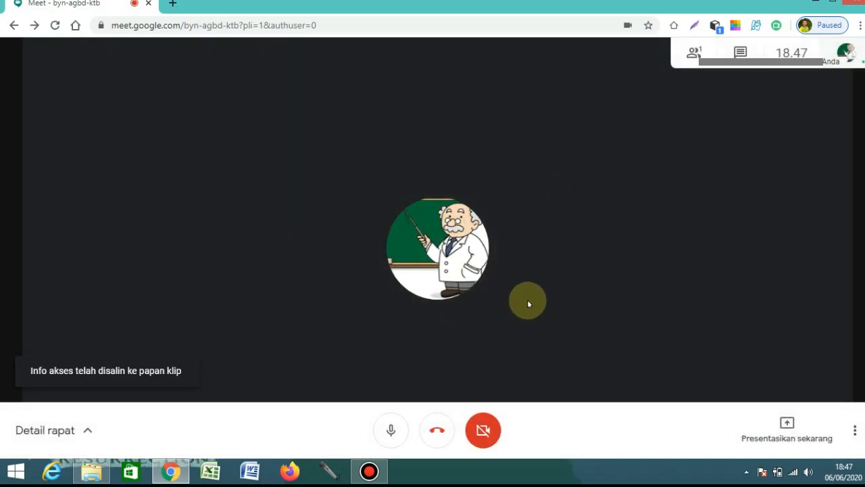
View the meeting details with the access link and the attachments section
left_click(86, 432)
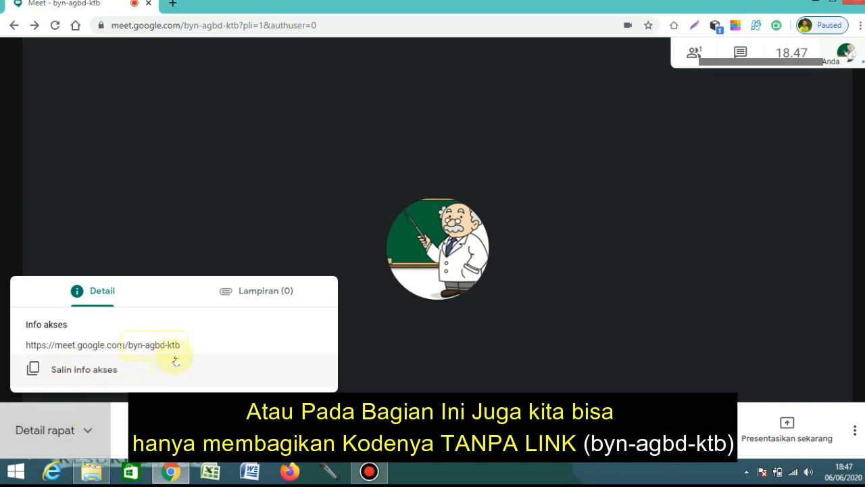
left_click(267, 294)
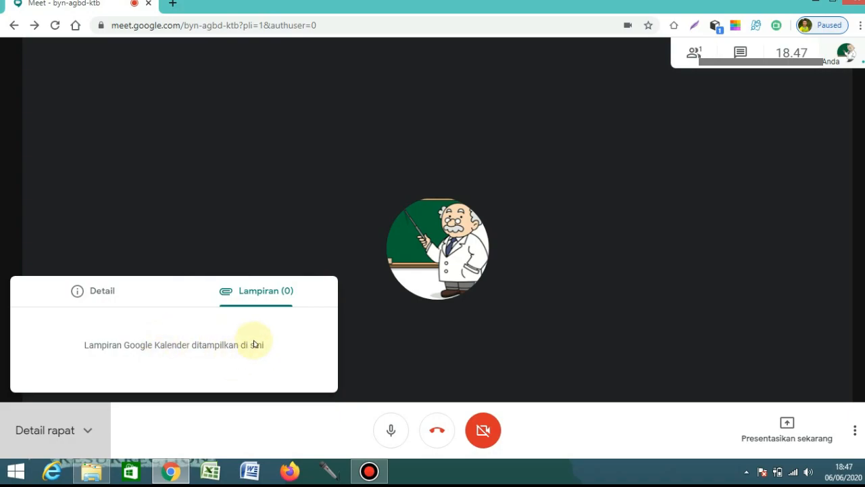
left_click(438, 338)
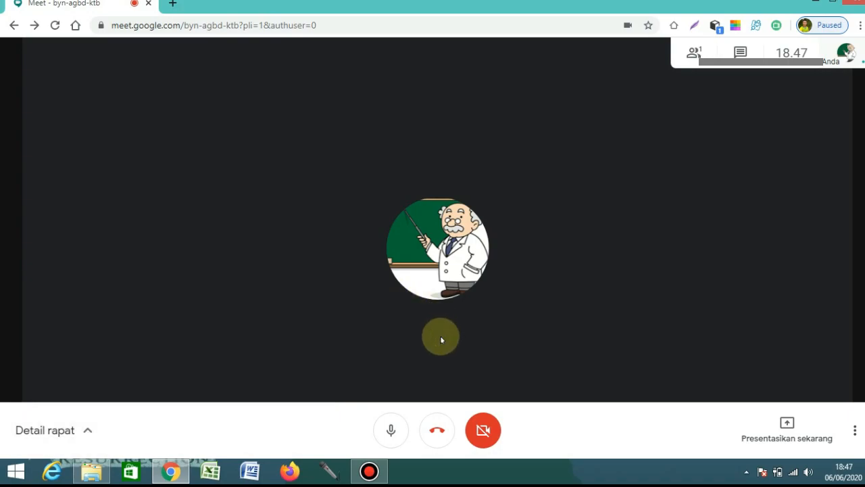
Turn on captions for the meeting
left_click(855, 430)
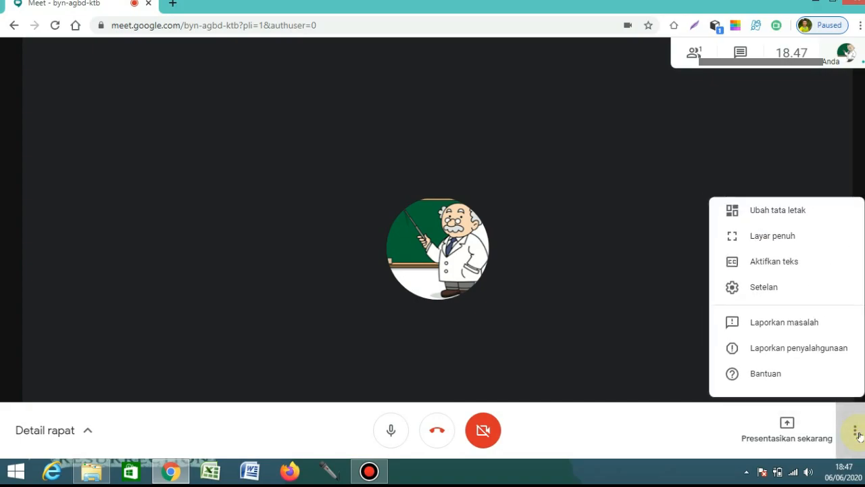
left_click(767, 256)
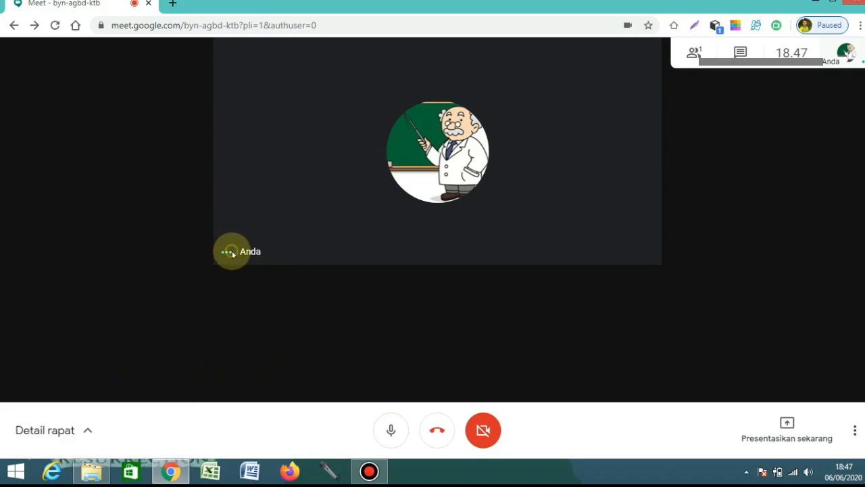
Present the entire screen to the meeting and hide the screen-sharing notice
left_click(789, 432)
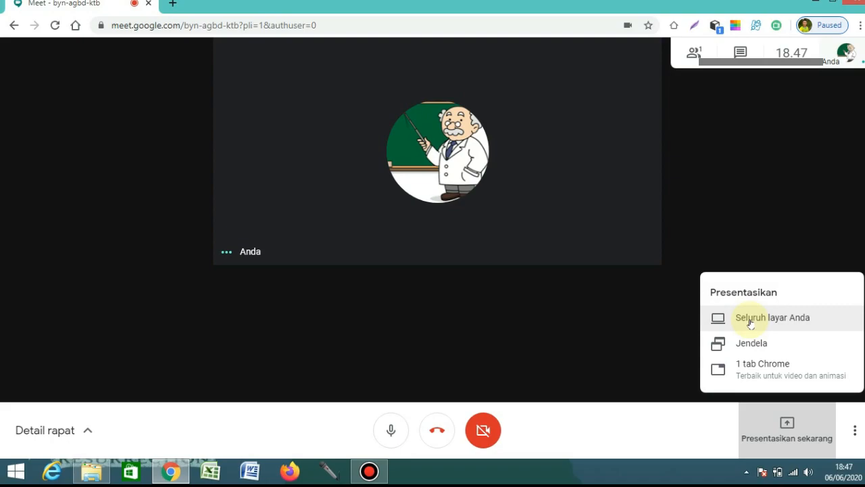
left_click(750, 323)
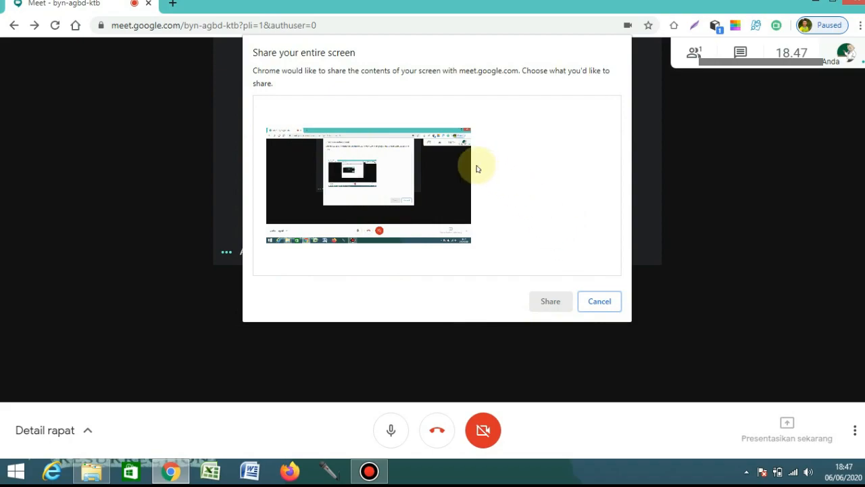
left_click(404, 184)
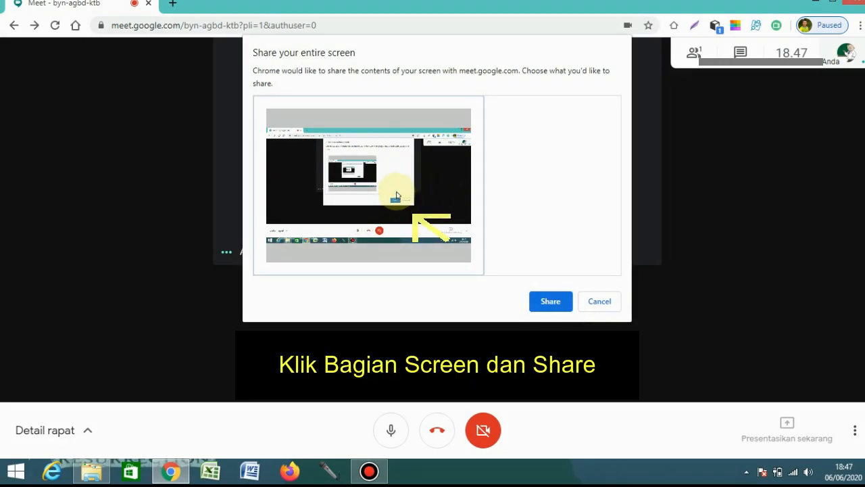
left_click(545, 302)
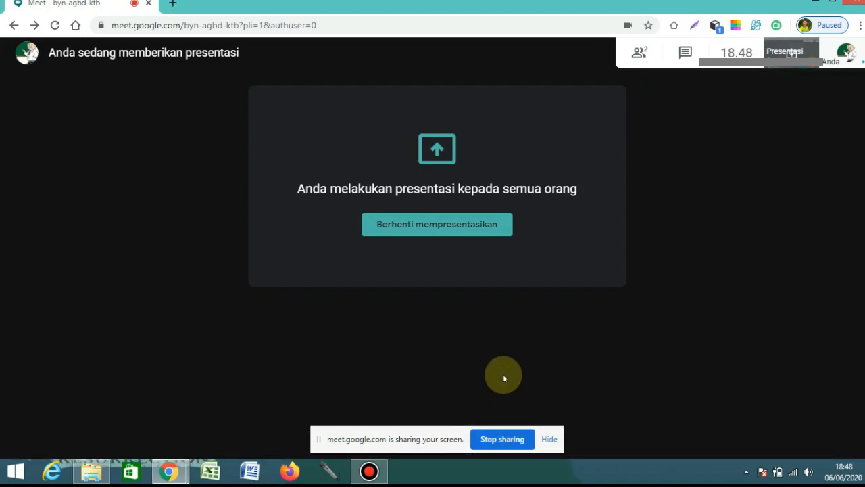
left_click(548, 440)
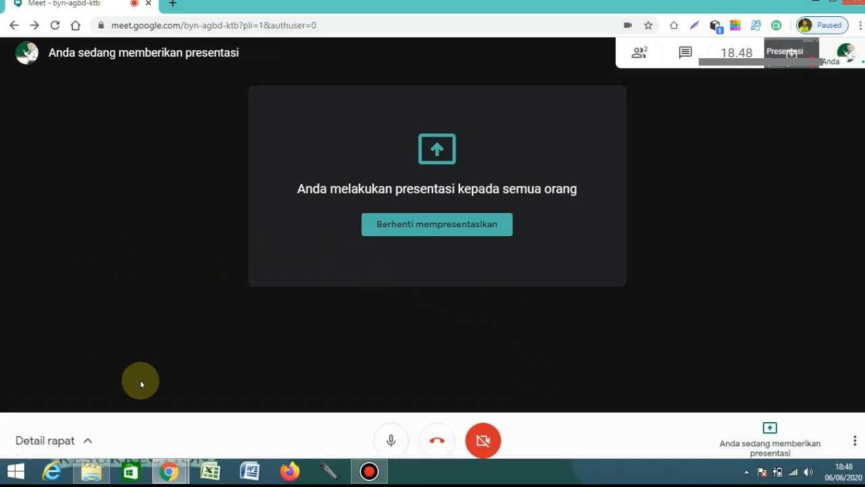
In File Explorer, browse the Hasil Render, KLIK TOMBOL SUBSCRIBE and Hasil File Mentah folders inside Rekam Layar on drive E, and close the window
left_click(91, 471)
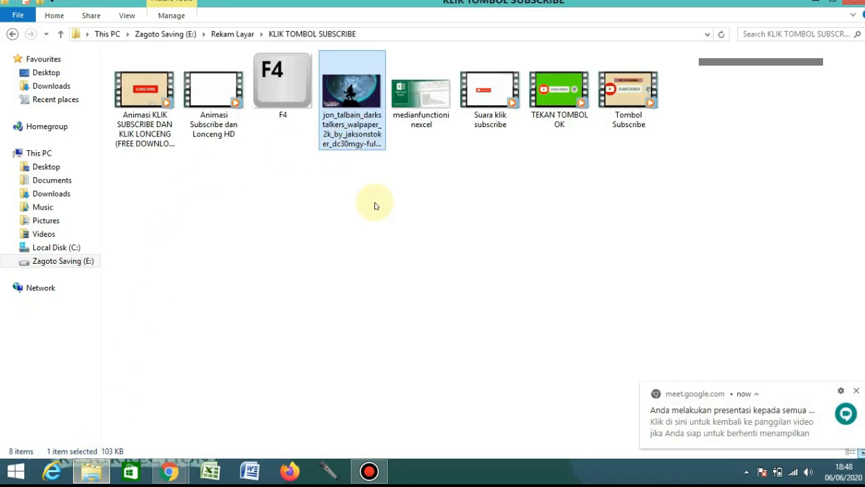
left_click(69, 263)
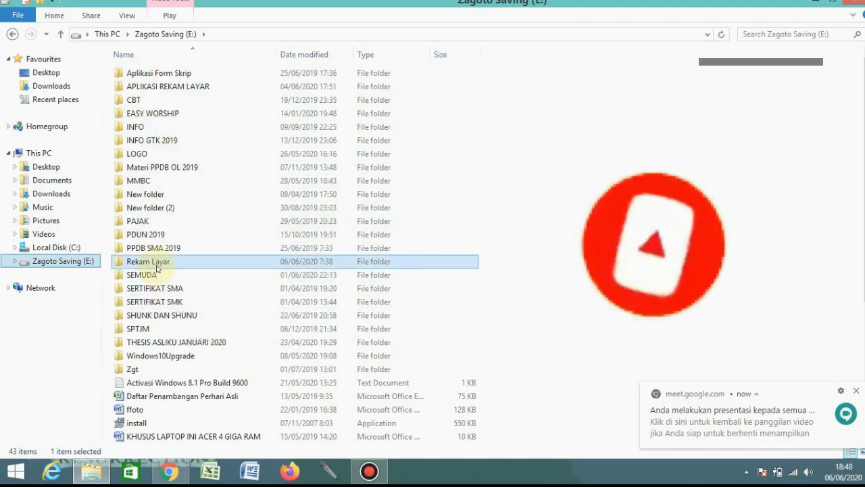
double_click(155, 261)
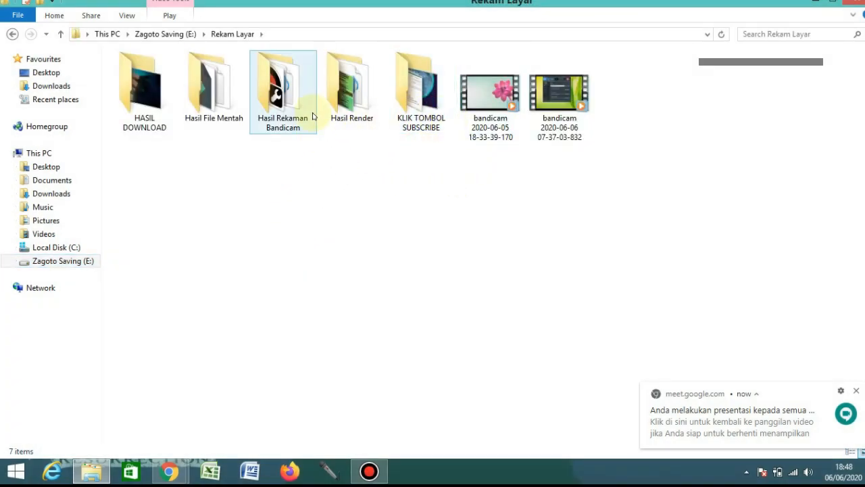
double_click(358, 98)
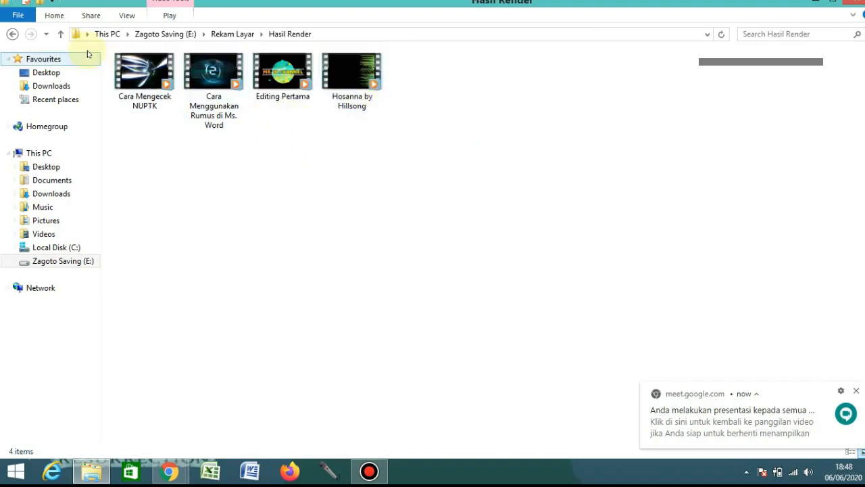
left_click(12, 34)
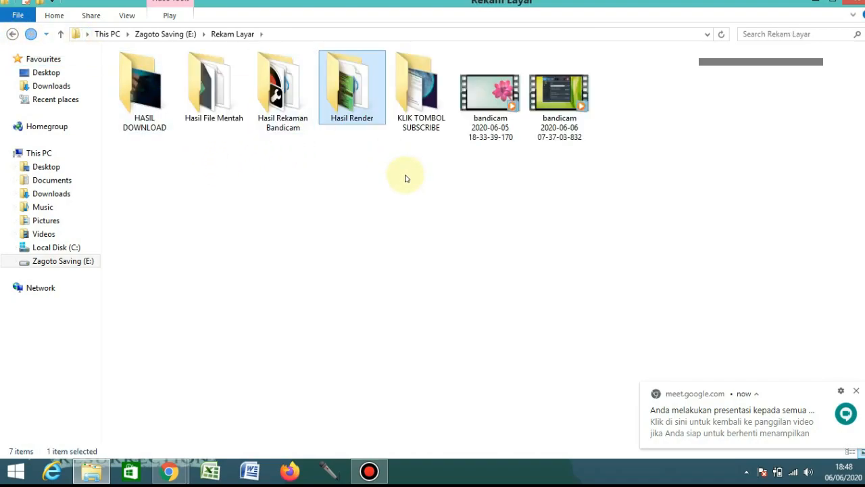
double_click(419, 109)
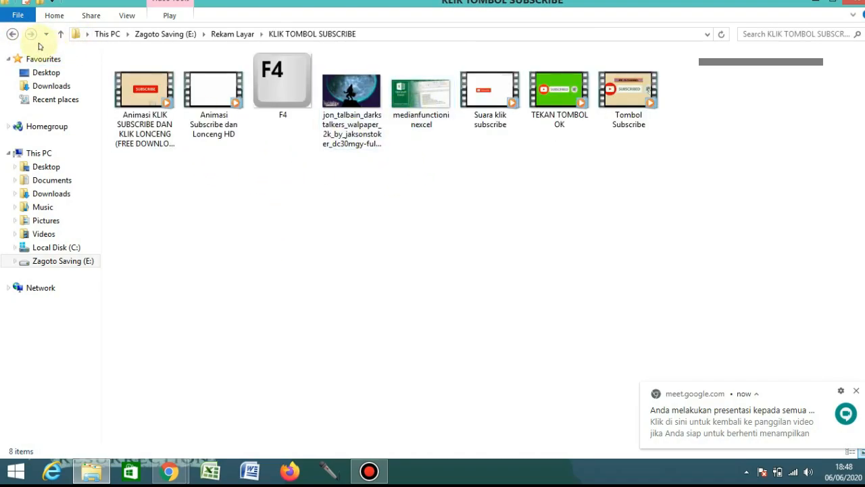
left_click(13, 34)
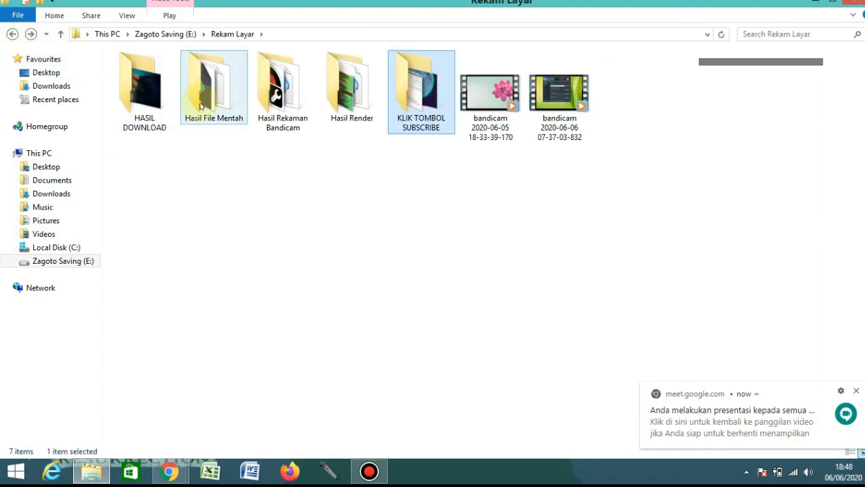
left_click(201, 104)
double_click(200, 105)
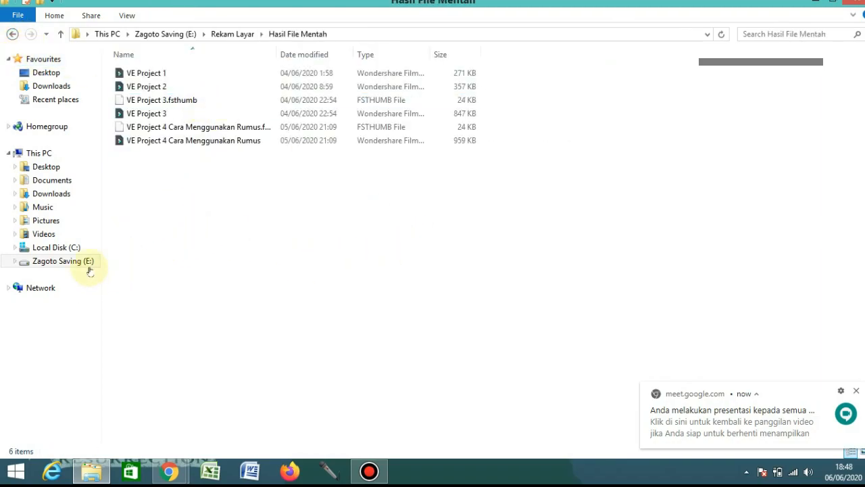
left_click(853, 2)
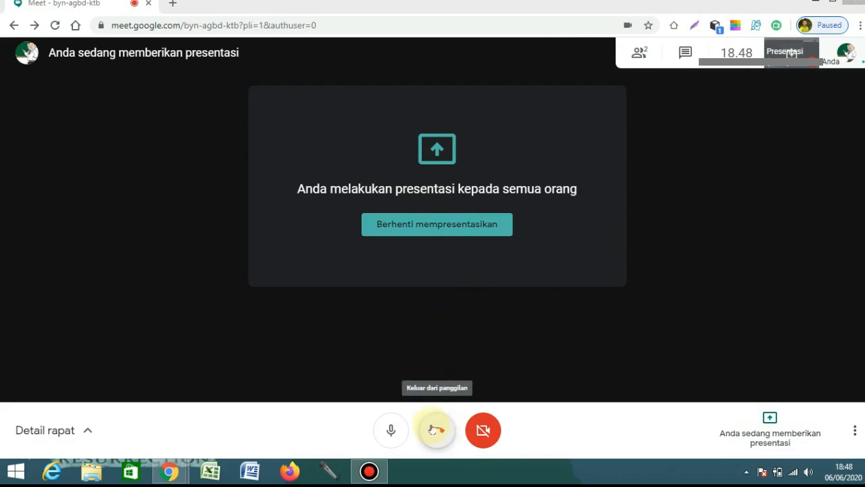
Stop presenting the screen and check the meeting's access info and attachments again
left_click(436, 225)
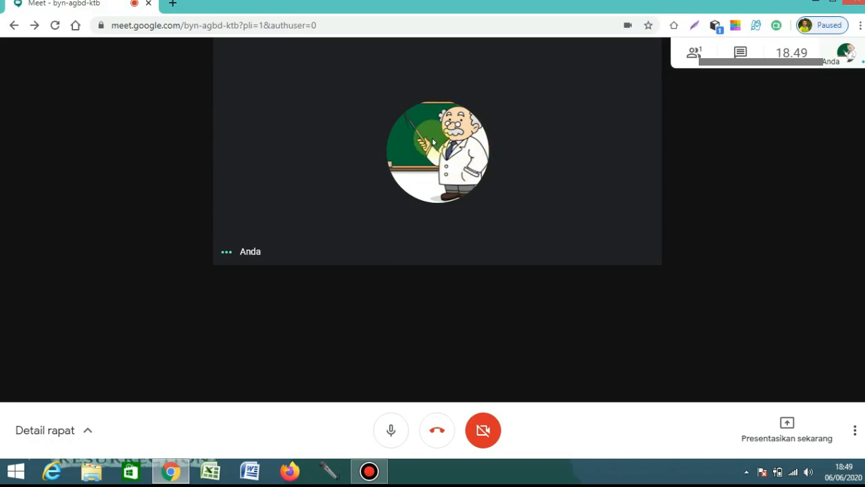
left_click(77, 436)
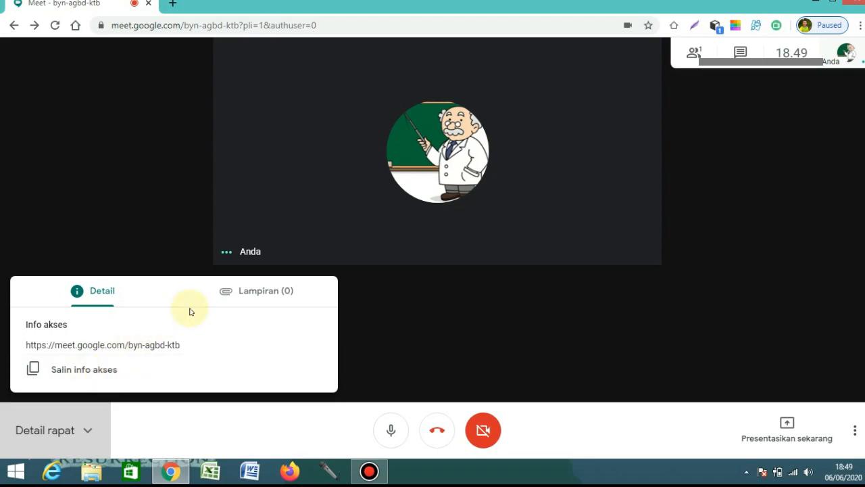
left_click(226, 292)
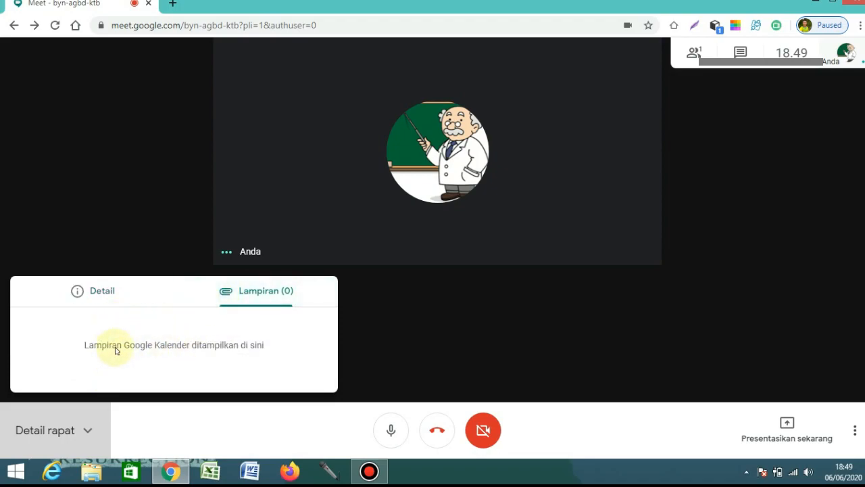
left_click(458, 299)
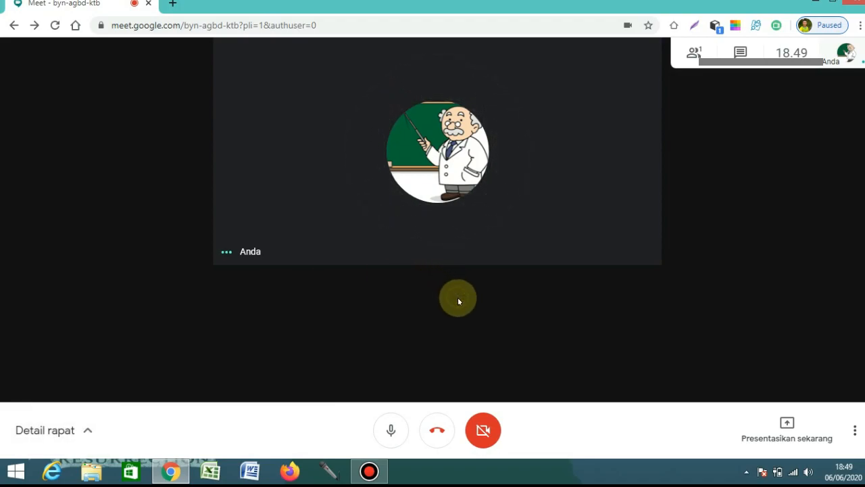
Leave the meeting, rating its audio and video quality five stars, and minimize the browser to show the desktop
left_click(438, 432)
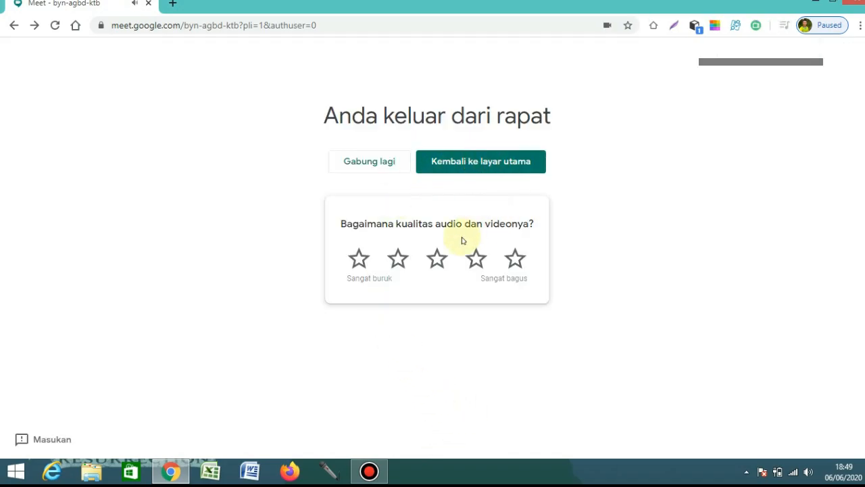
left_click(520, 264)
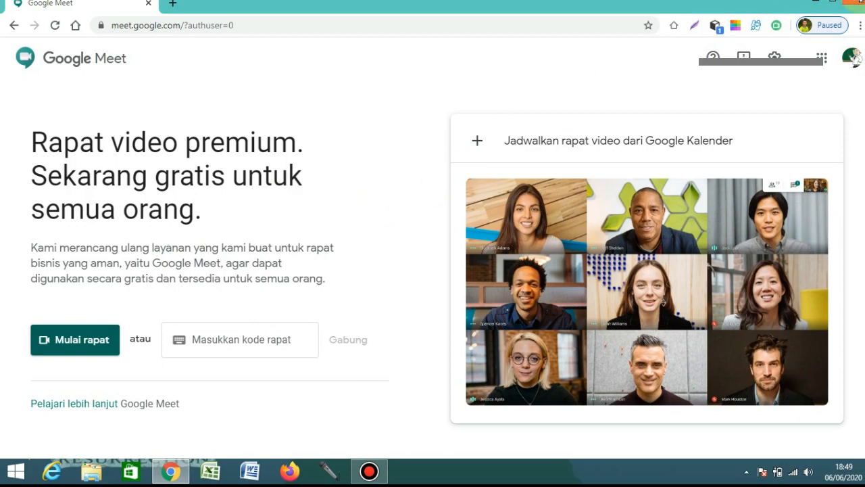
left_click(816, 2)
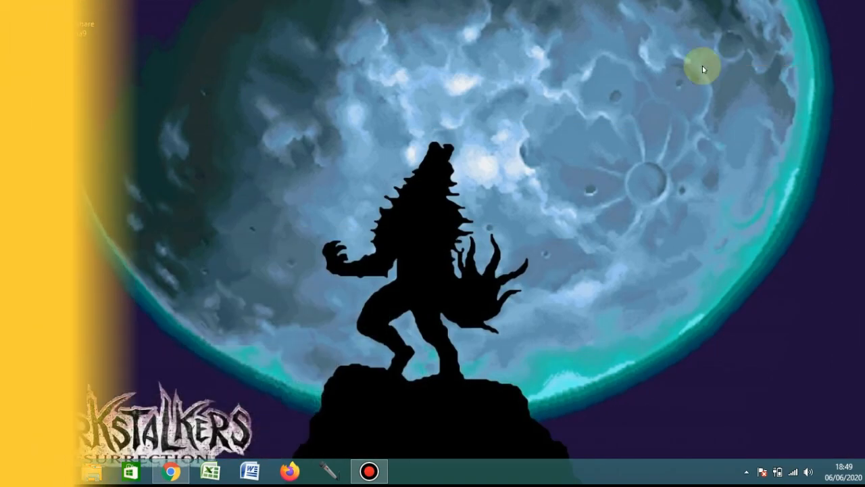
right_click(479, 116)
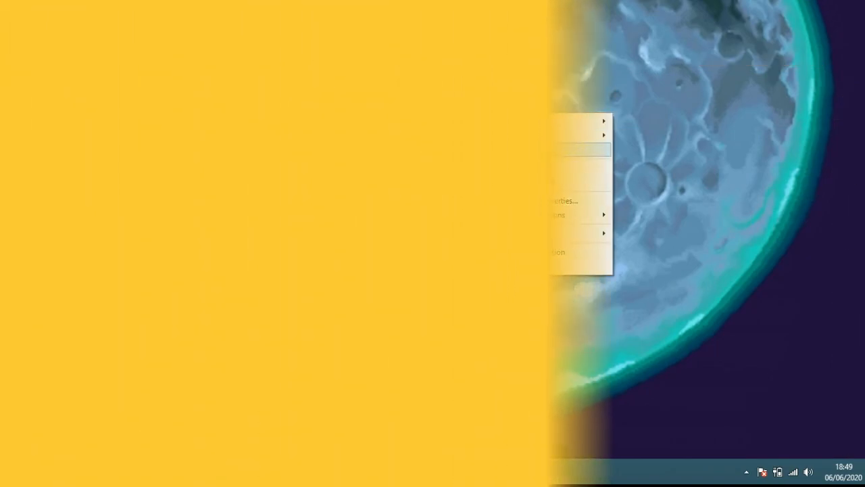